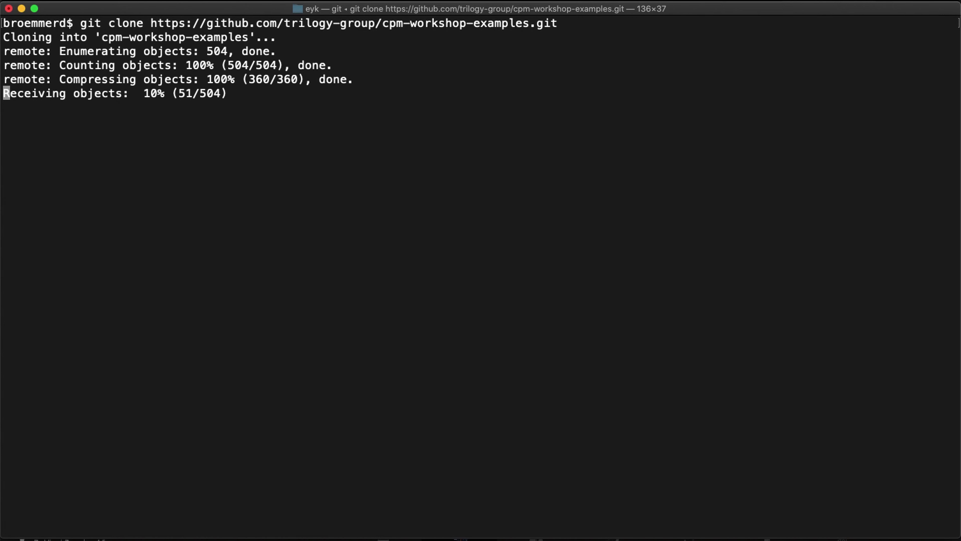
- Change into the cloned cpm-workshop-examples directory and fetch updates from the Git remote
text(cd cpm)
key(Tab)
key(Return)
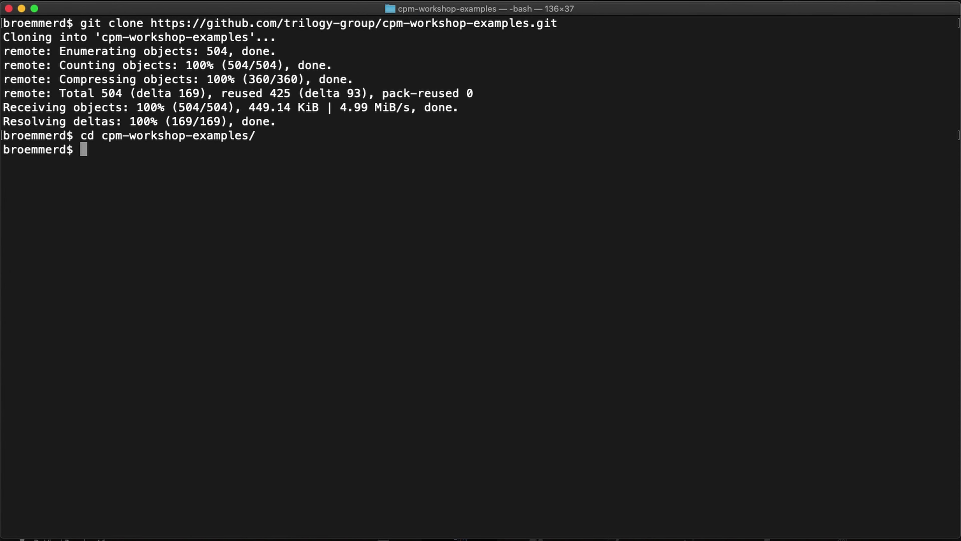
text(git fetch)
key(Return)
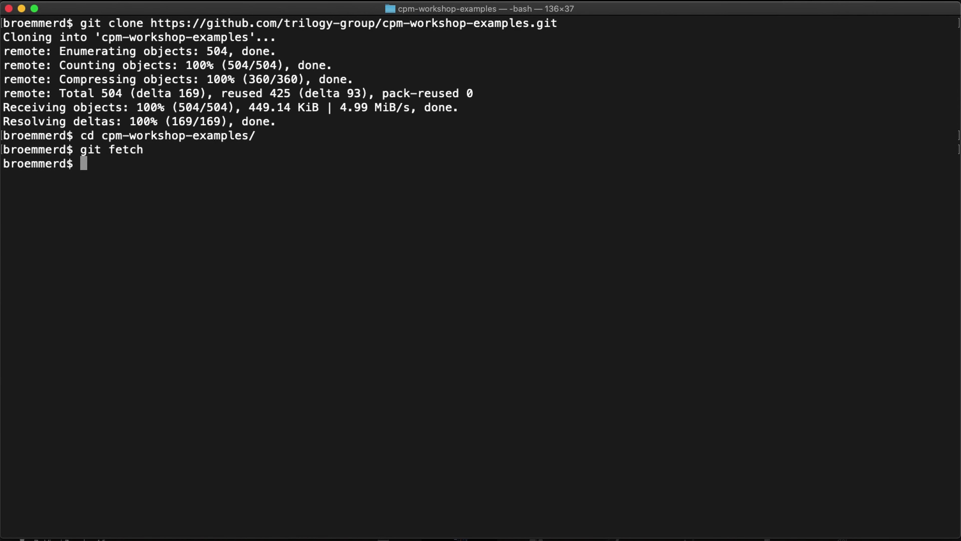
- Check out the dockerapp branch of the cloned repository
text(git ce)
key(BackSpace)
text(heckout dockerapp)
key(Return)
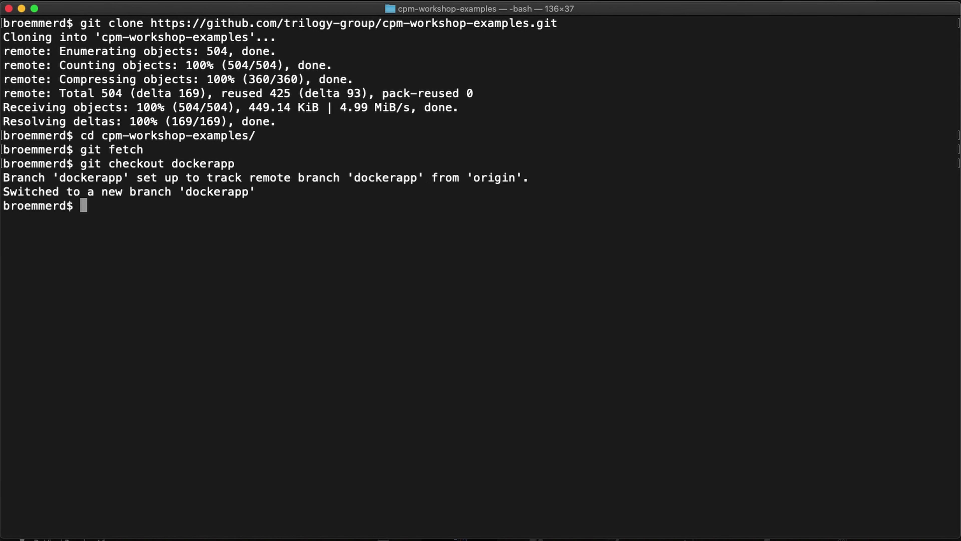
- List the files in the repository's root directory in long format
text(more)
key(BackSpace)
key(BackSpace)
key(BackSpace)
key(BackSpace)
key(BackSpace)
text(ll)
key(Return)
- Display the contents of the Dockerfile, followed by another long listing of the project directory
text(more Dock)
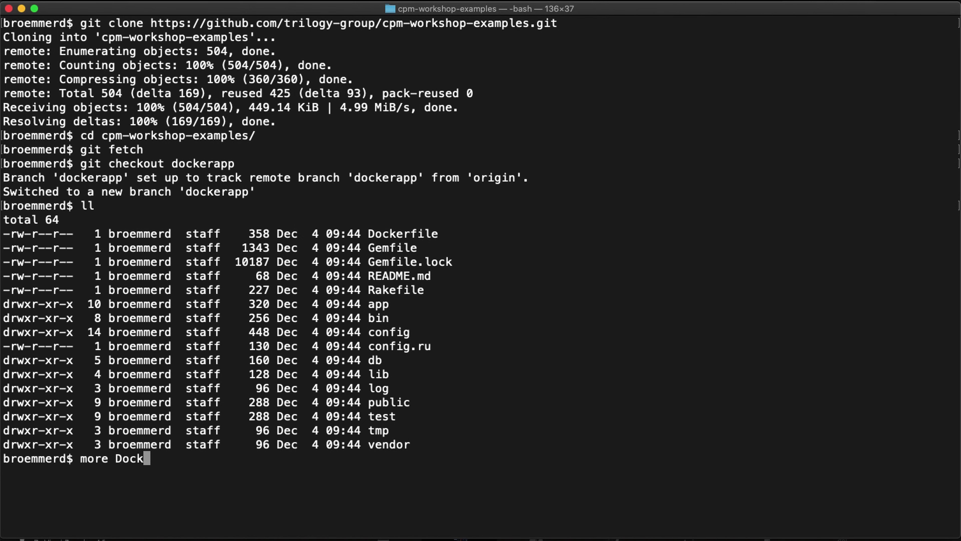
key(Tab)
key(Return)
key(q)
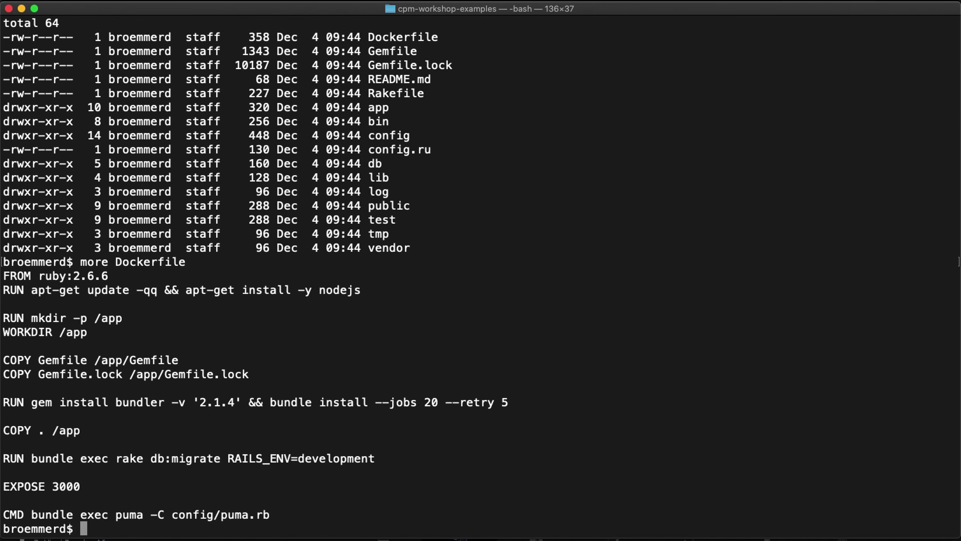
key(Return)
key(Return)
key(Return)
key(Return)
key(Return)
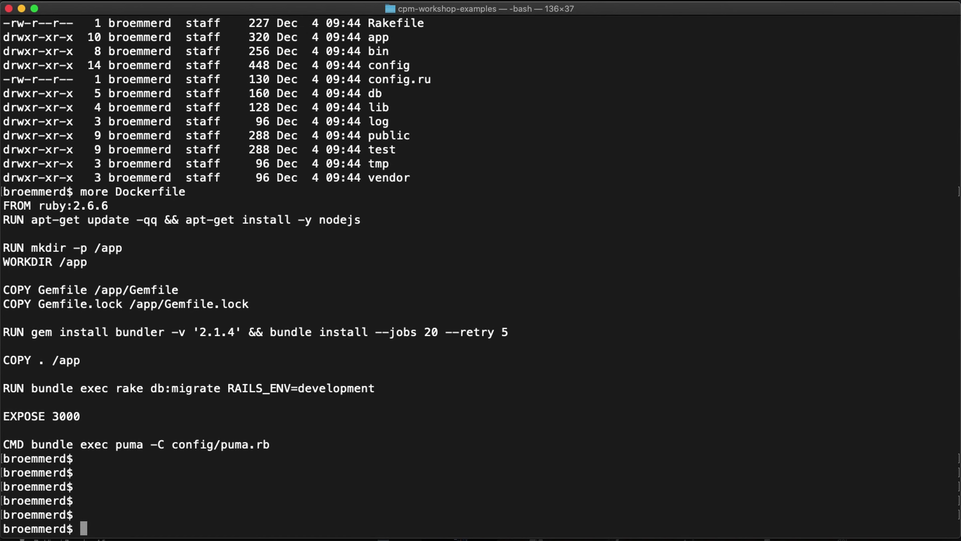
text(ll)
key(Return)
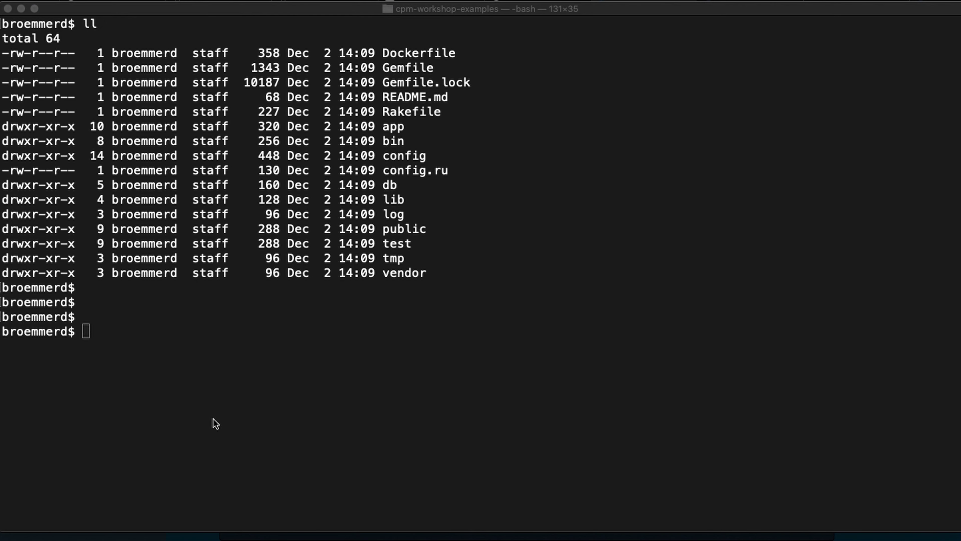
- Build a Docker image tagged mastermind:1.0 from the current directory and look it up among Docker Desktop's local images
click(289, 408)
text(docker build --tag mastermind:1.0 .)
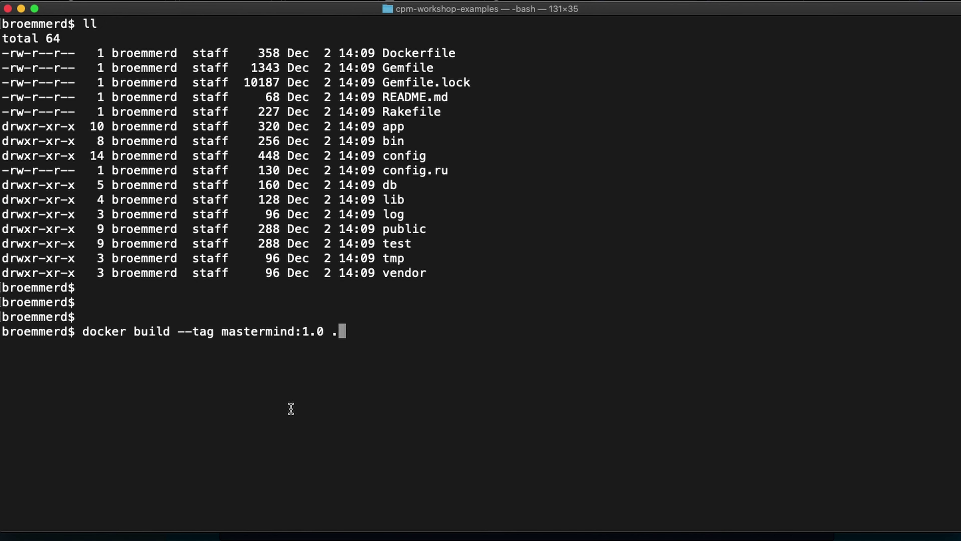
key(Return)
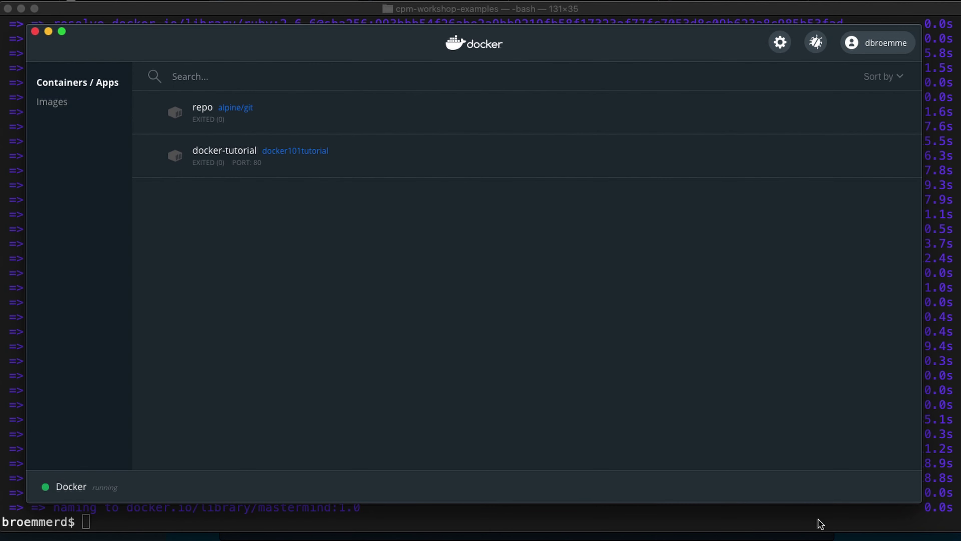
click(60, 108)
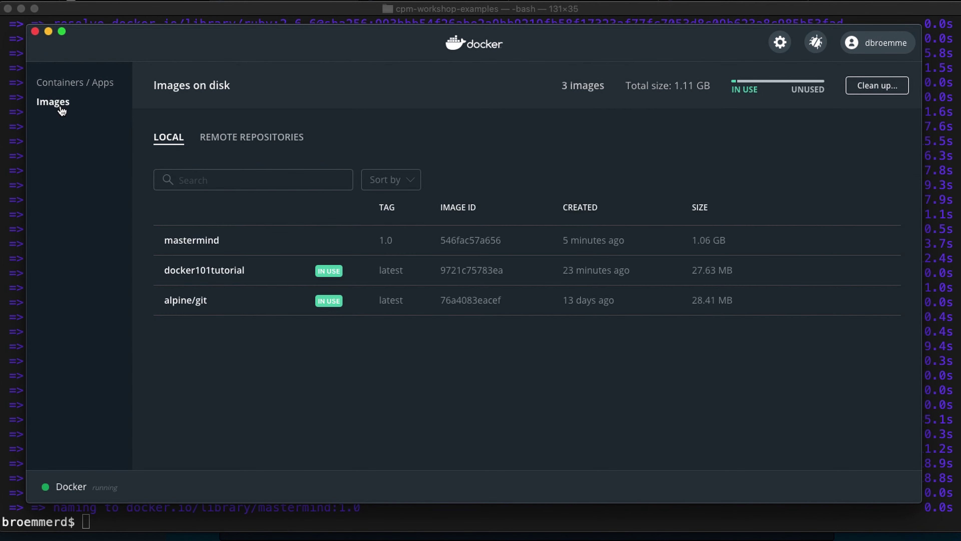
mouse_move(210, 238)
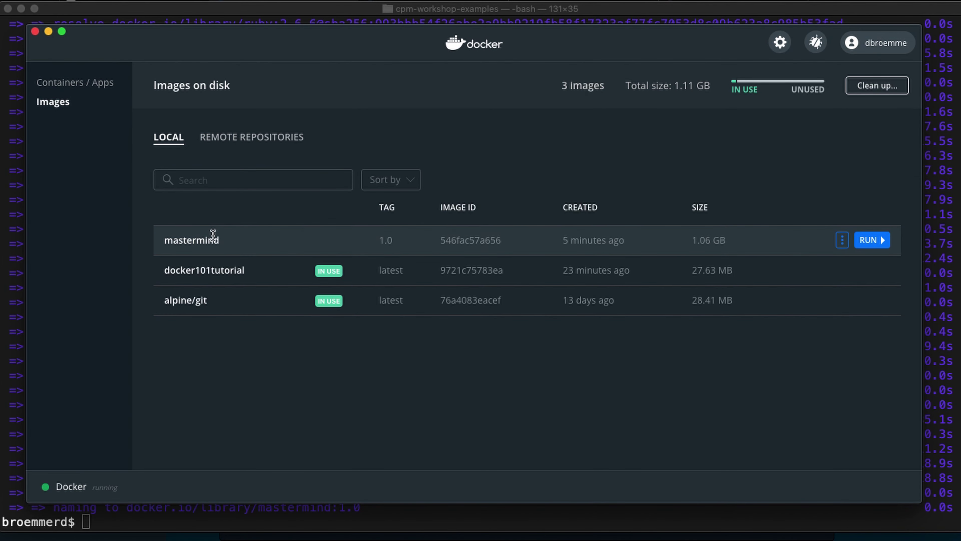
- In the terminal, run mastermind:1.0 as a detached container named mm, publishing container port 3000 on host port 80
click(428, 514)
key(super+k)
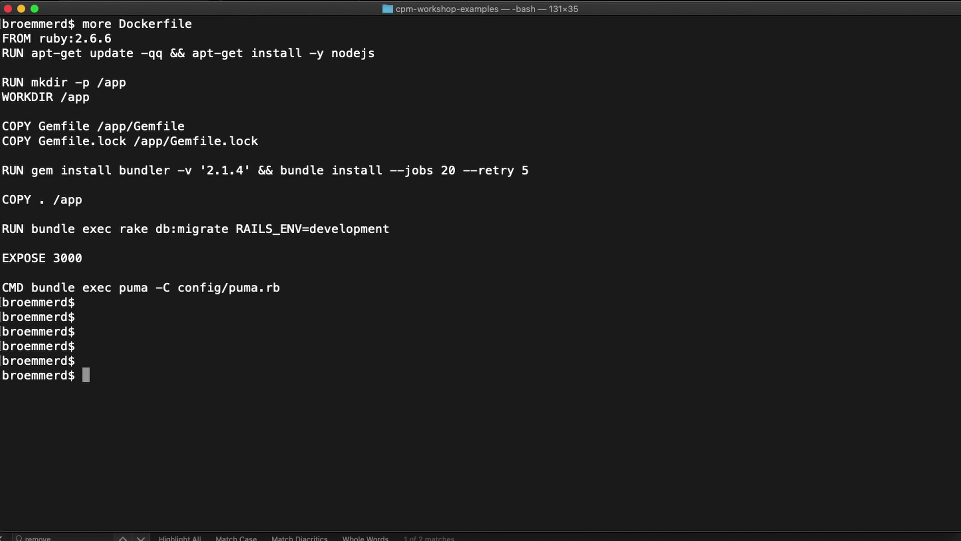
key(Return)
text(docker run --publish 80:3000 --detach --name mm mastermind:1.0)
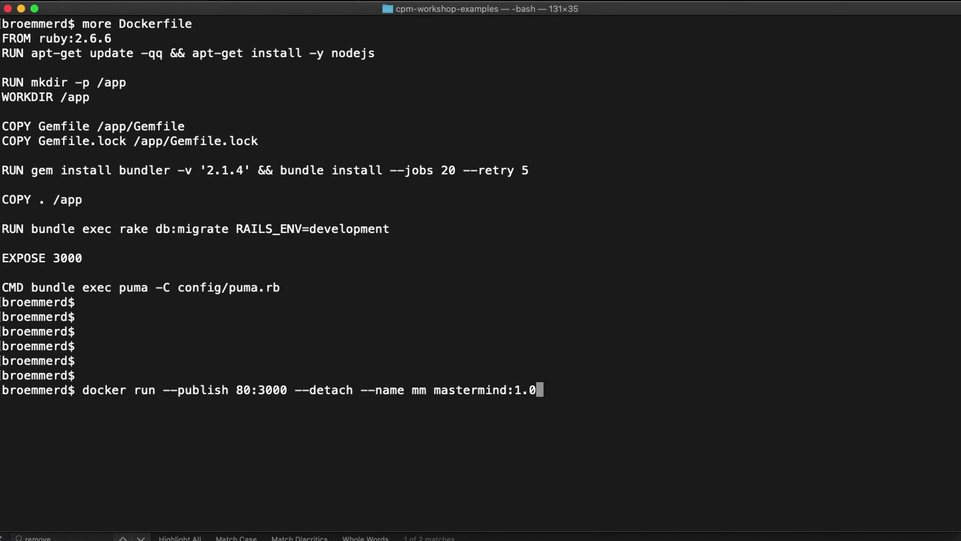
key(Return)
- Switch to Docker Desktop, find the mm container and open its application in the browser
click(679, 536)
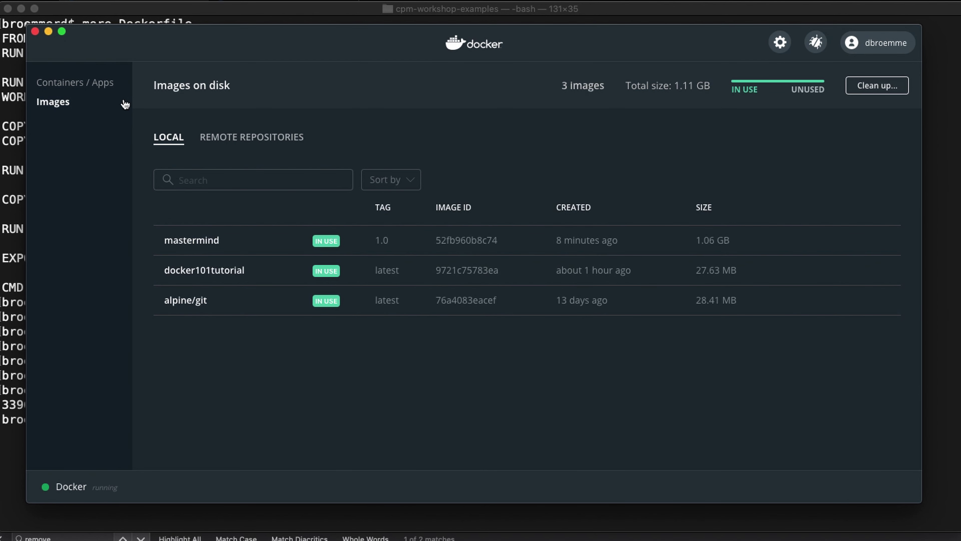
click(89, 84)
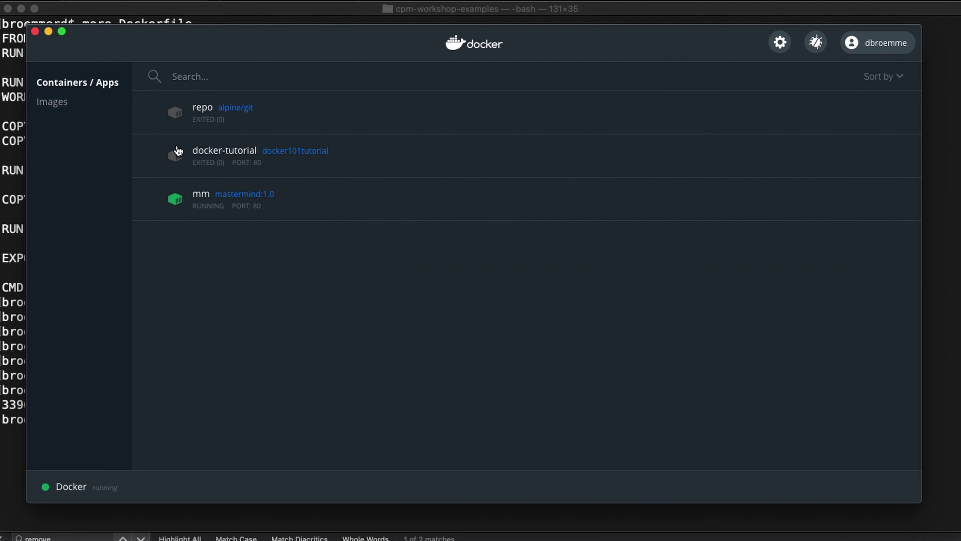
mouse_move(282, 203)
click(780, 199)
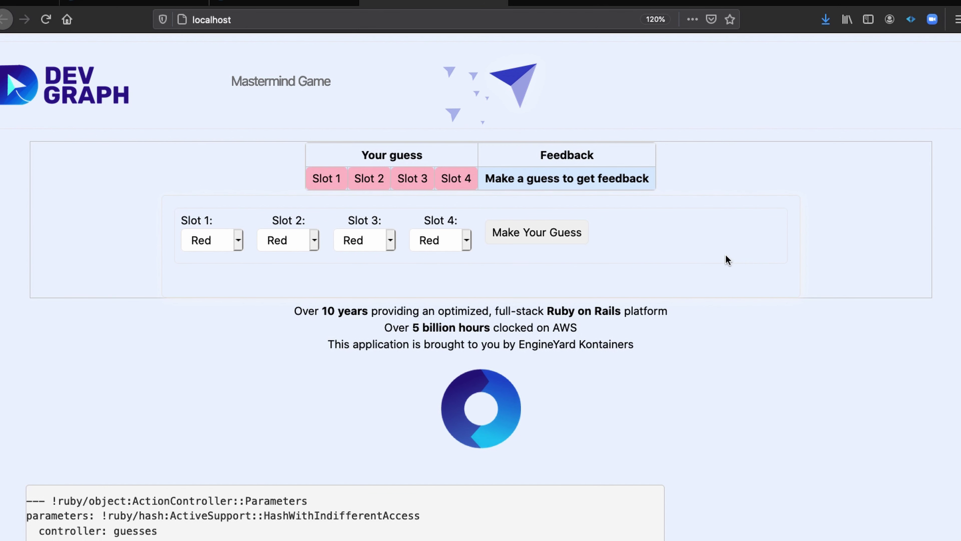
- Set Slot 2 to Green and Slot 3 to Blue in the Mastermind game and submit the guess
click(287, 271)
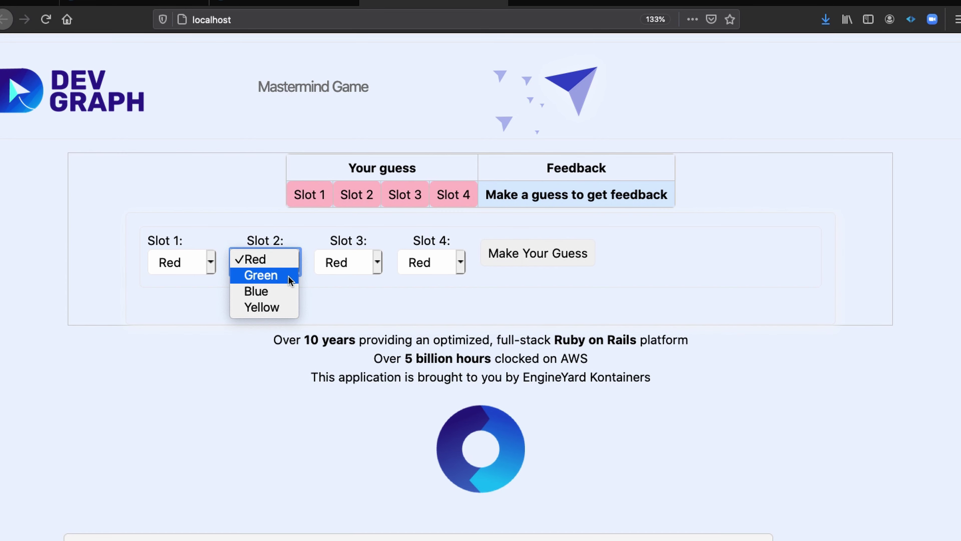
click(287, 275)
click(333, 269)
click(370, 291)
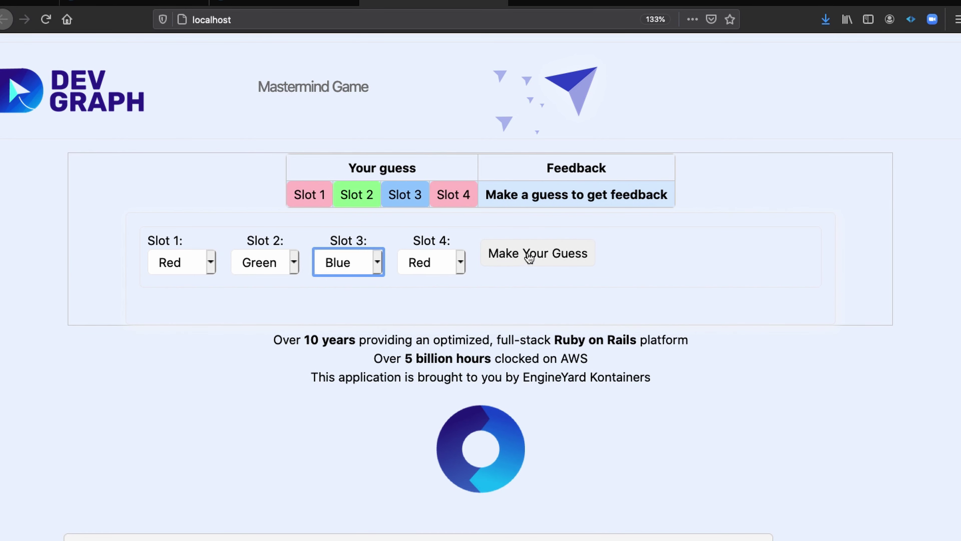
click(503, 258)
- Change Slot 4 to Yellow and submit the new guess
click(466, 265)
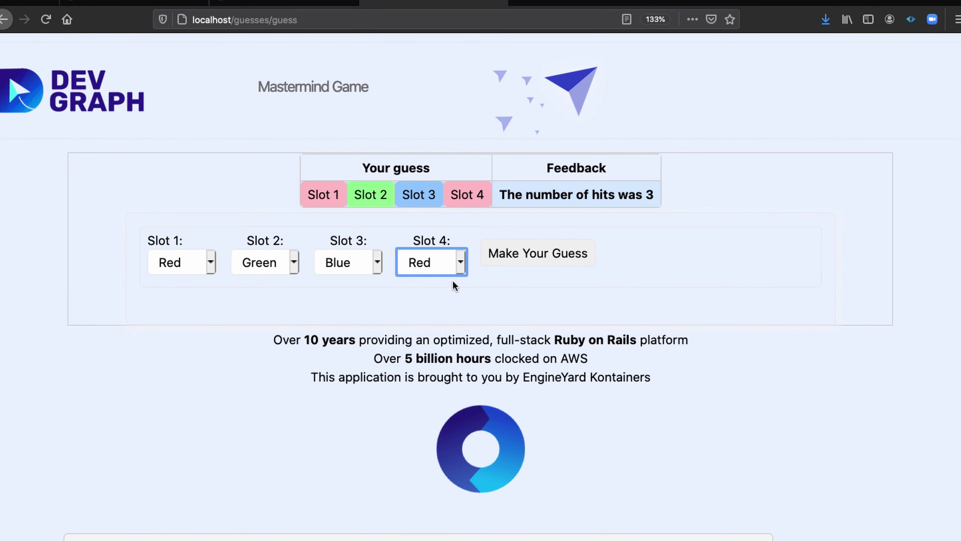
key(space)
click(444, 307)
click(531, 258)
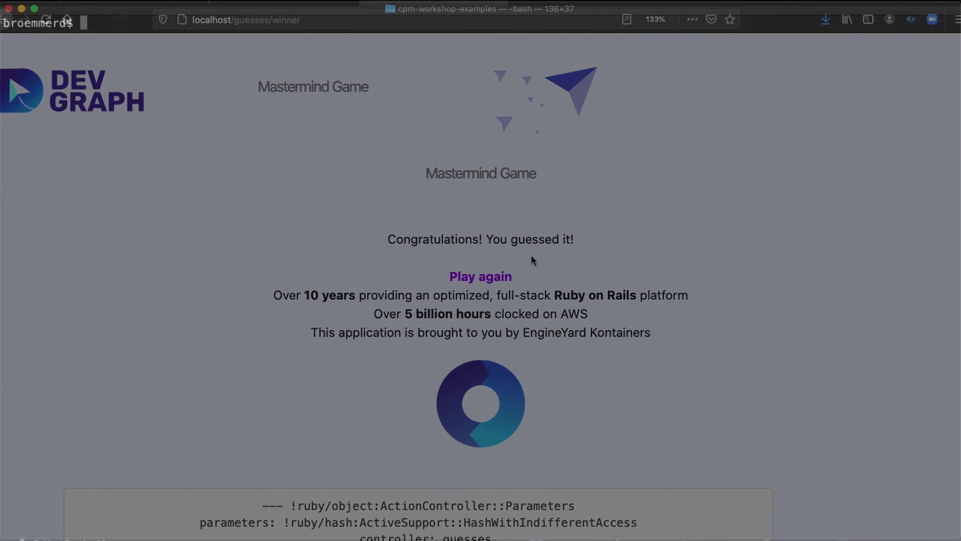
- In the terminal, log Docker in to the us-east-2 ECR registry and create the repository darrens-ecr-repo with scanOnPush=true
key(super+v)
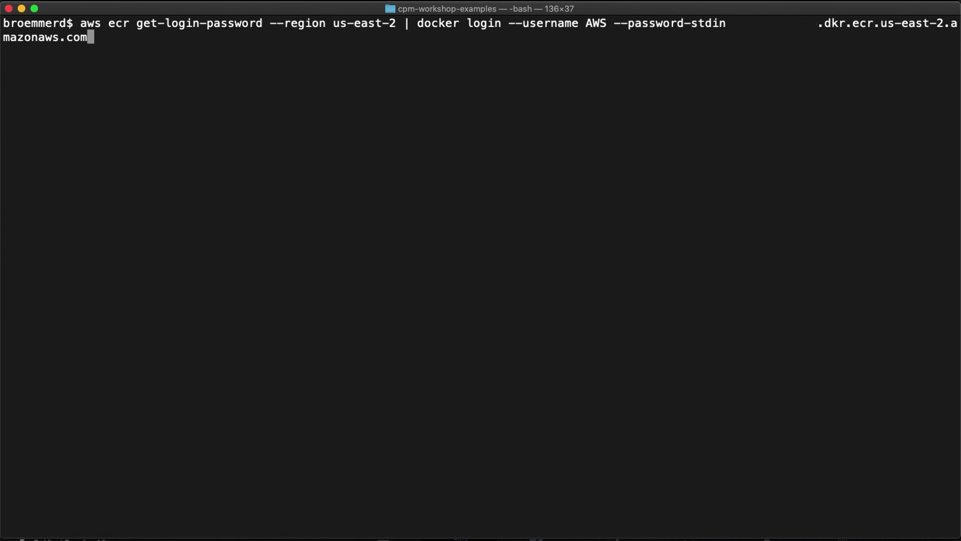
key(Return)
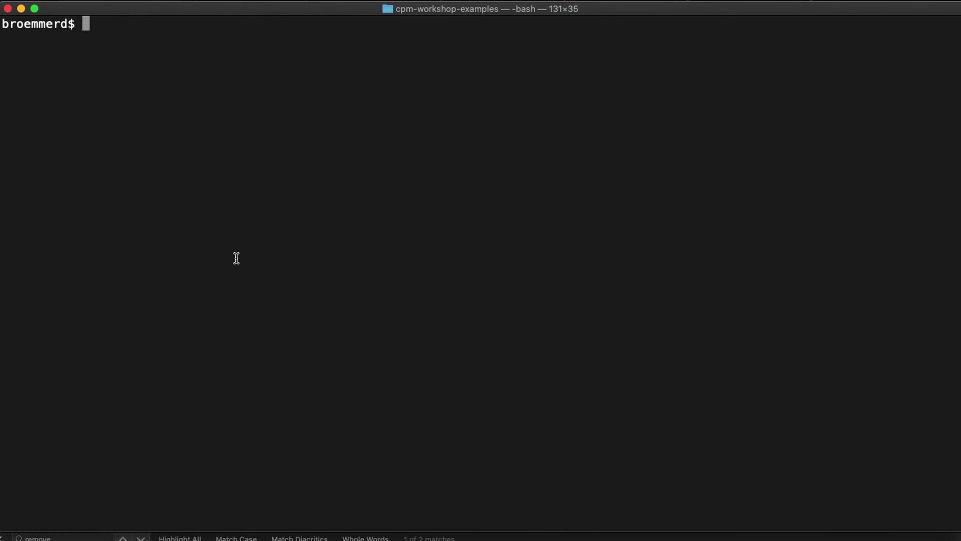
text(aws ecr create-repository --repository-name darrens-ecr-repo --image-scanning-configuration scanOnPush=true)
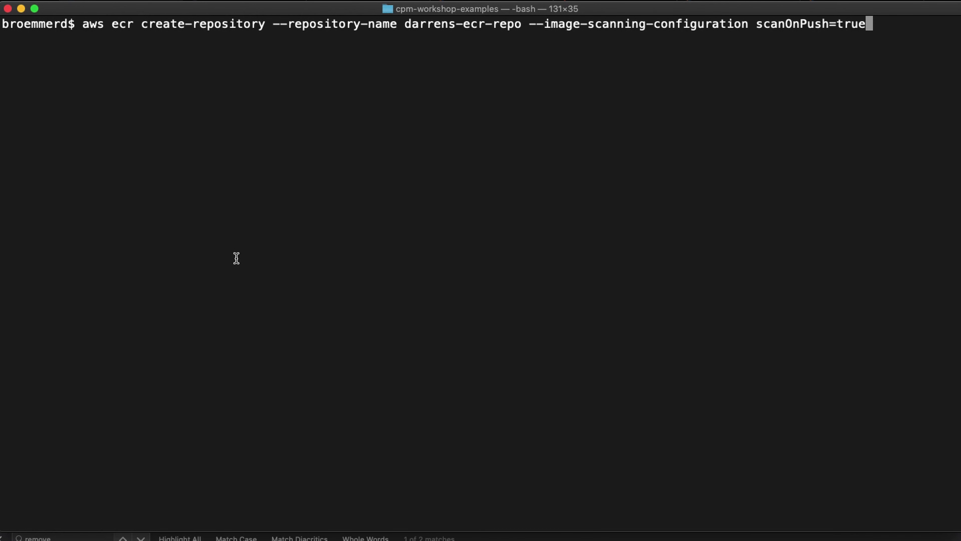
key(Return)
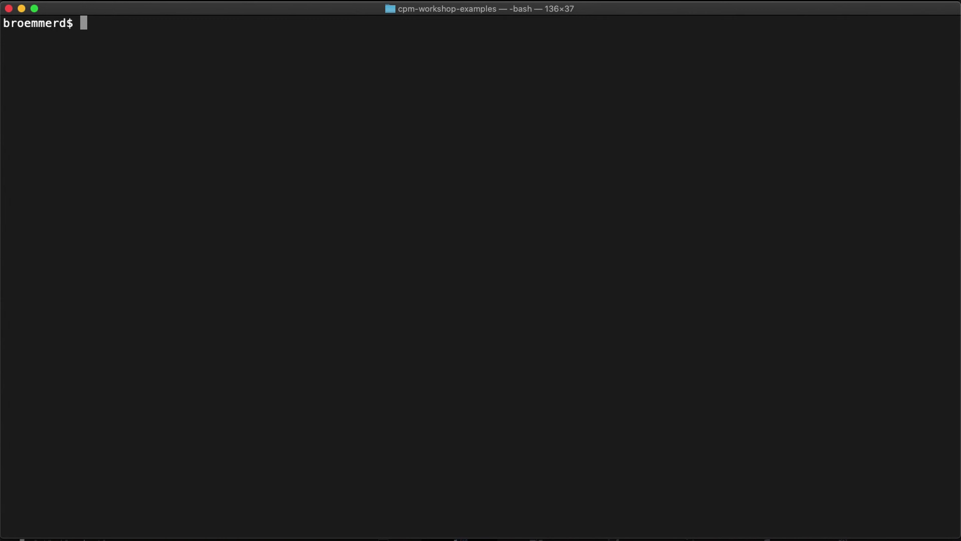
- List the local Docker images from the command line
text(docker images)
key(Return)
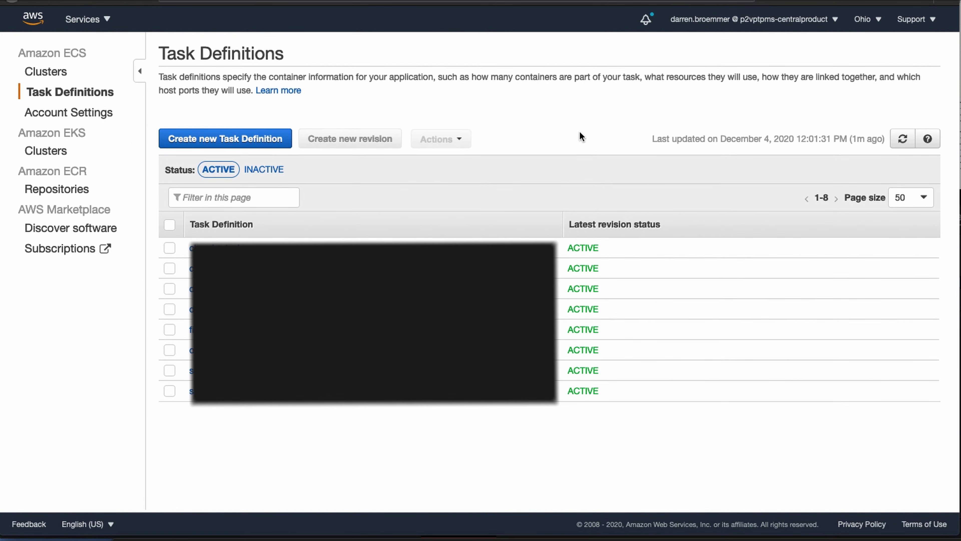
- Start a new Fargate task definition named MastermindTask2 with ecsTaskExecutionRole as its task role
click(274, 139)
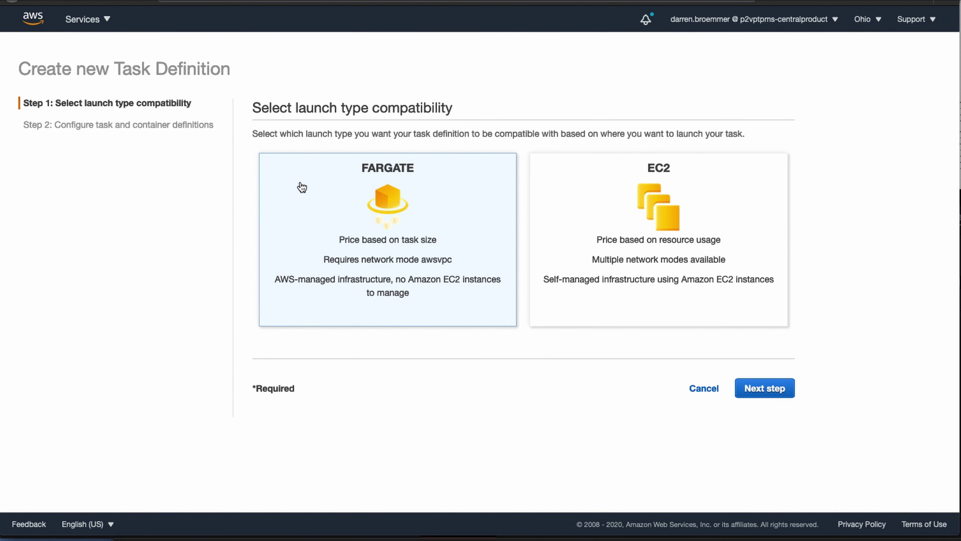
click(770, 388)
click(515, 185)
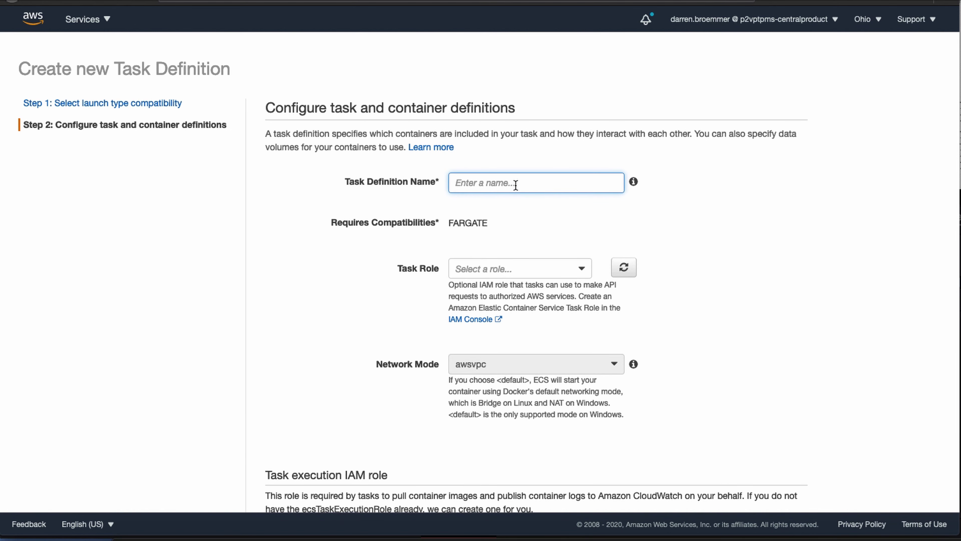
text(MastermindTask2)
click(578, 271)
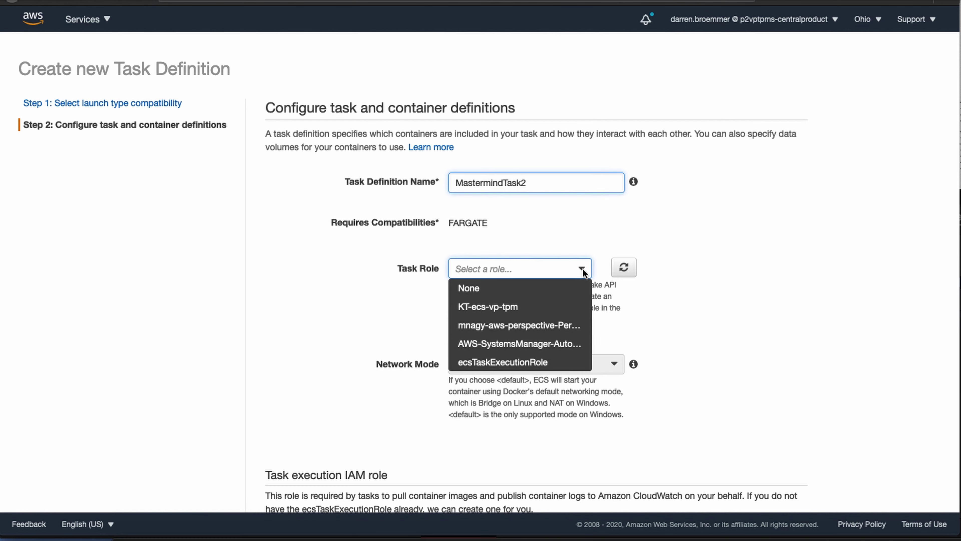
click(543, 363)
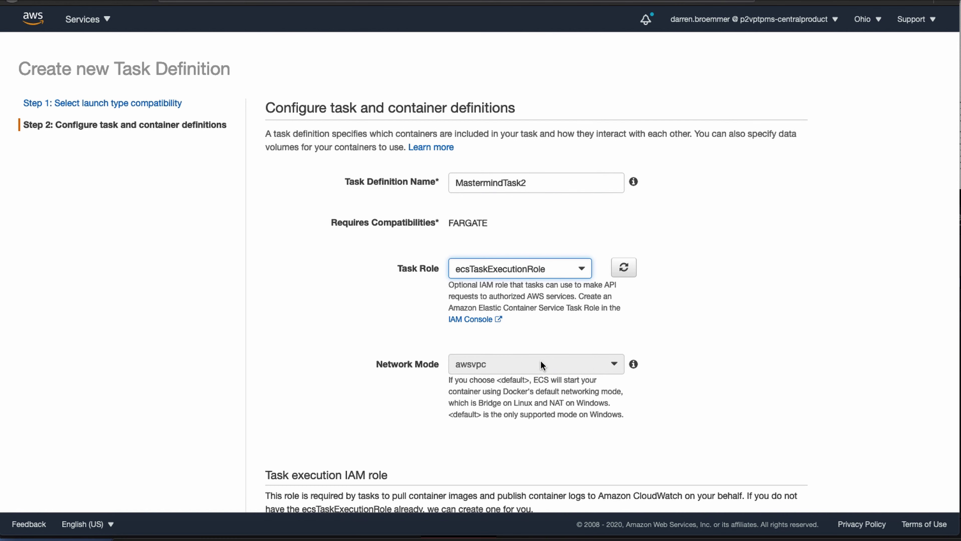
- Set the task size to 0.5GB of memory and 0.25 vCPU
scroll(668, 374, down, 5)
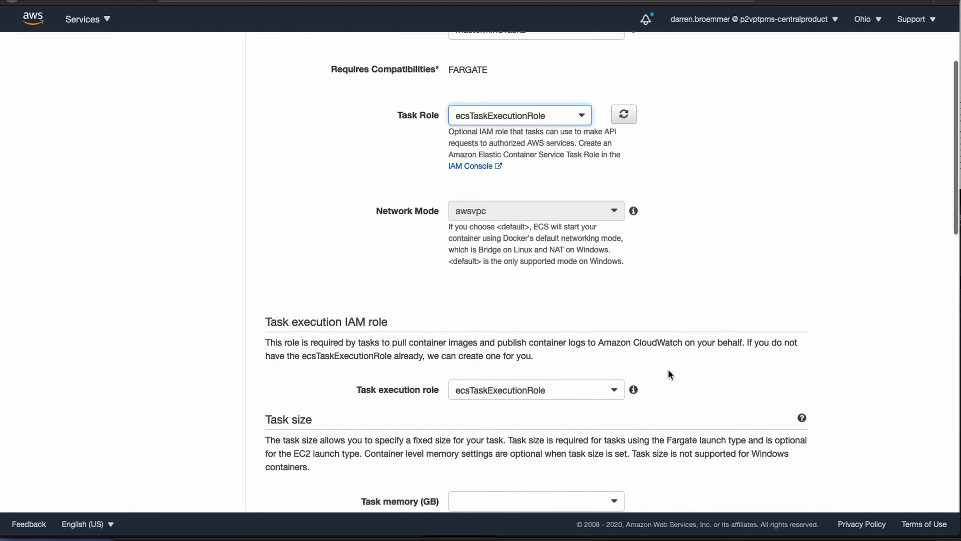
scroll(668, 369, down, 3)
click(606, 336)
click(582, 353)
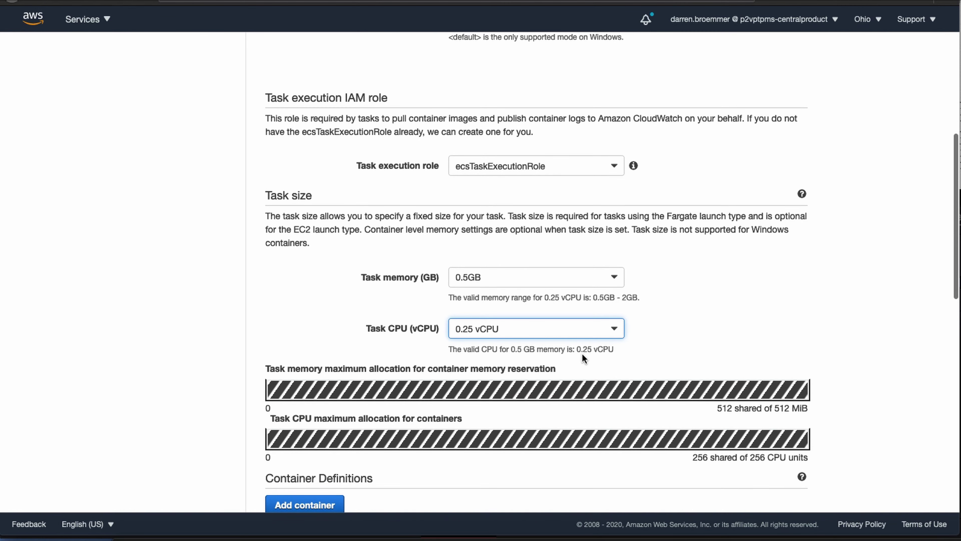
- Start a container definition named MastermindContainer2 using the darrens-ecr-repo:1.0 image from ECR, with a soft memory limit of 256 MiB
scroll(811, 351, down, 6)
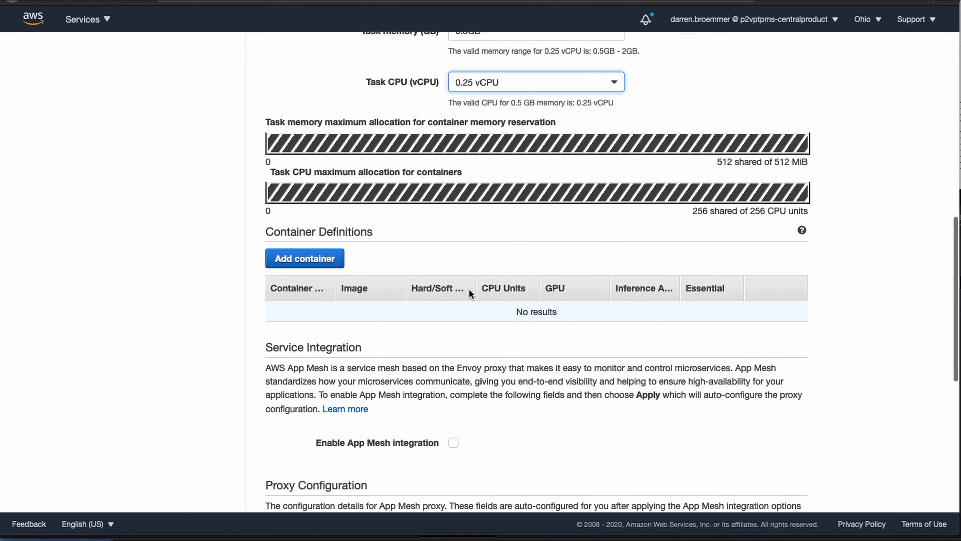
click(320, 261)
text(Mas)
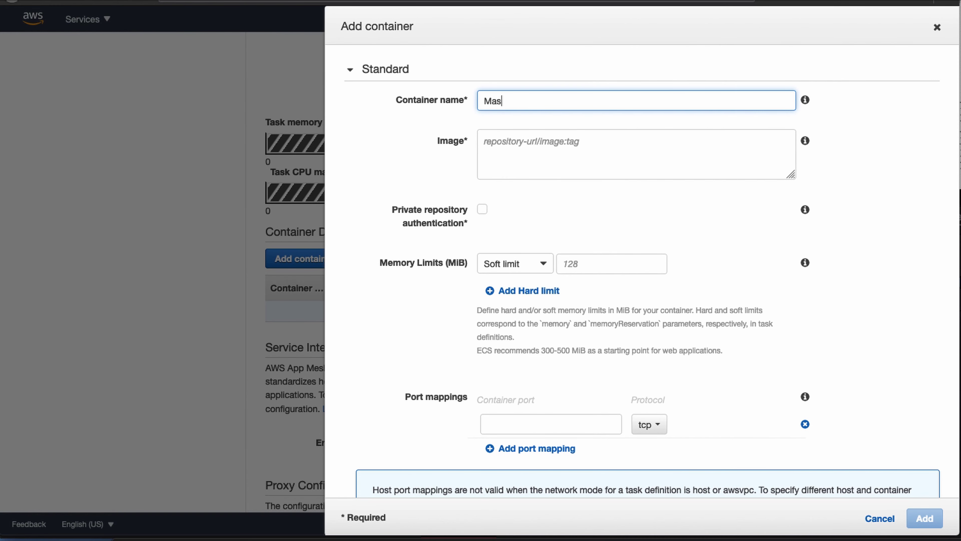
text(termindContainer2)
click(559, 143)
key(ctrl+v)
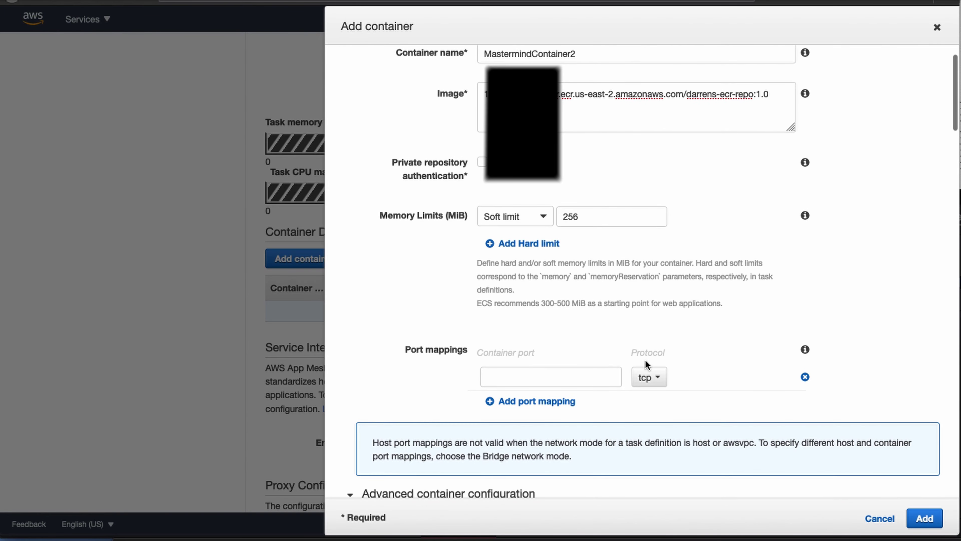
- Map container port 3000 over tcp, set the CPU units to 256 and add the container to the task definition
click(593, 375)
text(3000)
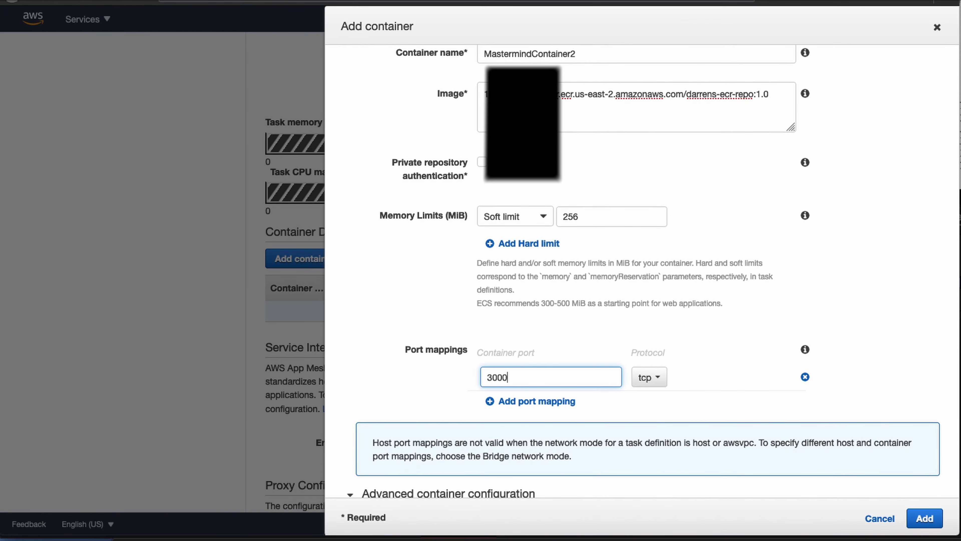
scroll(638, 376, down, 10)
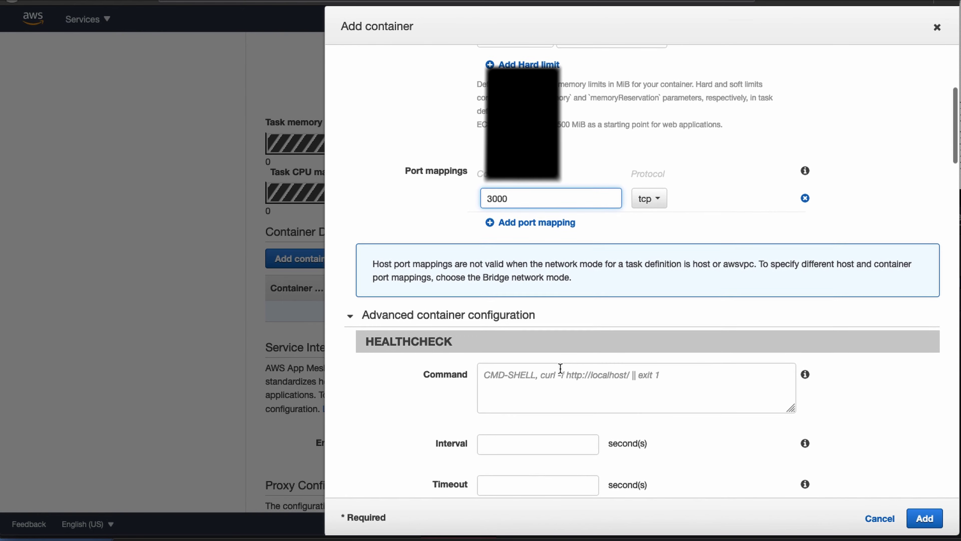
click(738, 237)
text(2)
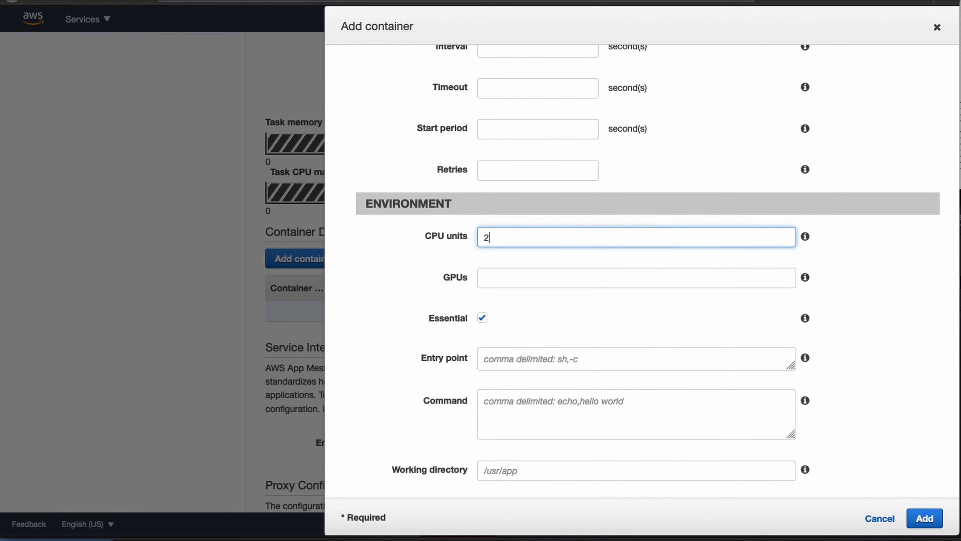
text(56)
scroll(737, 340, down, 10)
click(924, 518)
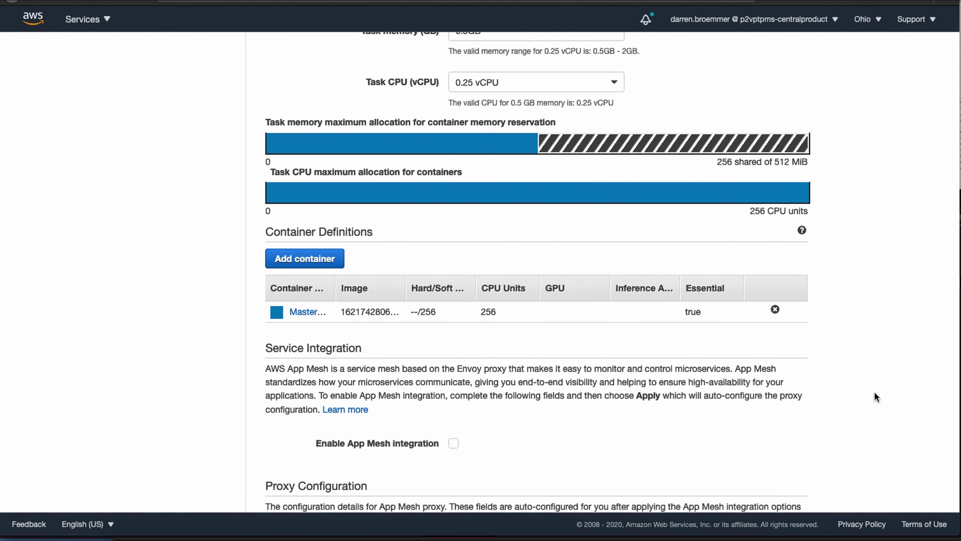
- Create the MastermindTask2 task definition, leaving the proxy, log router, volume and tag settings at their defaults
scroll(875, 393, down, 5)
scroll(875, 396, down, 7)
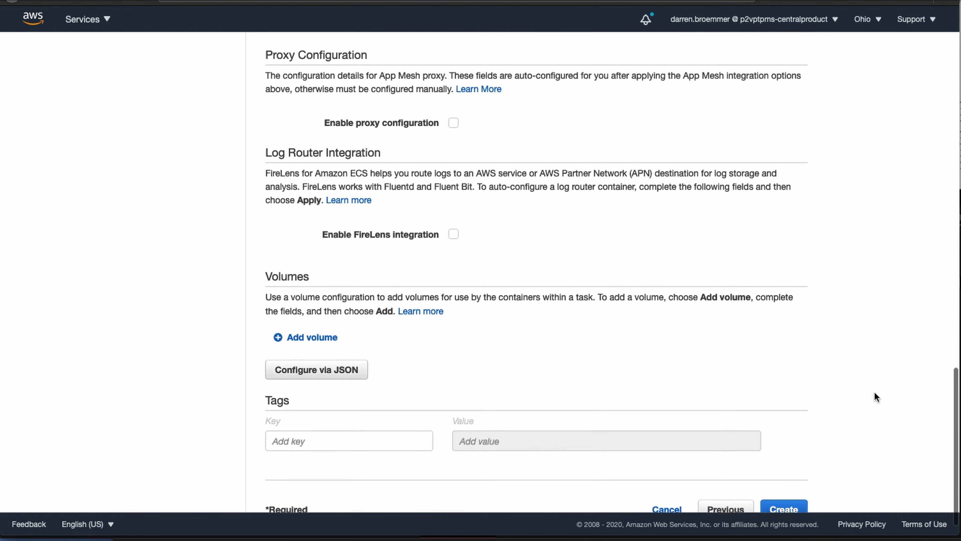
click(797, 480)
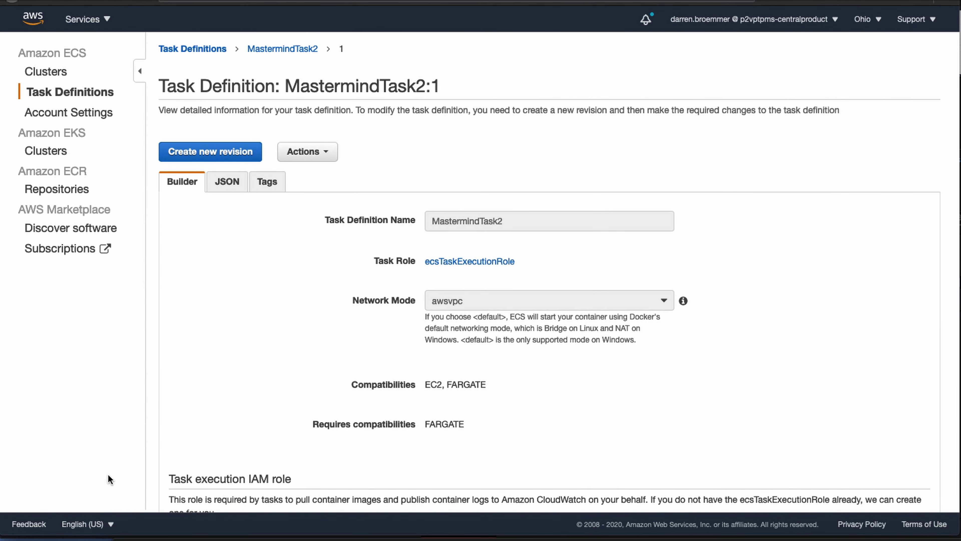
- Start a new service from the MastermindTask2 definition with launch type FARGATE and the service name Mastermind2Service
click(324, 154)
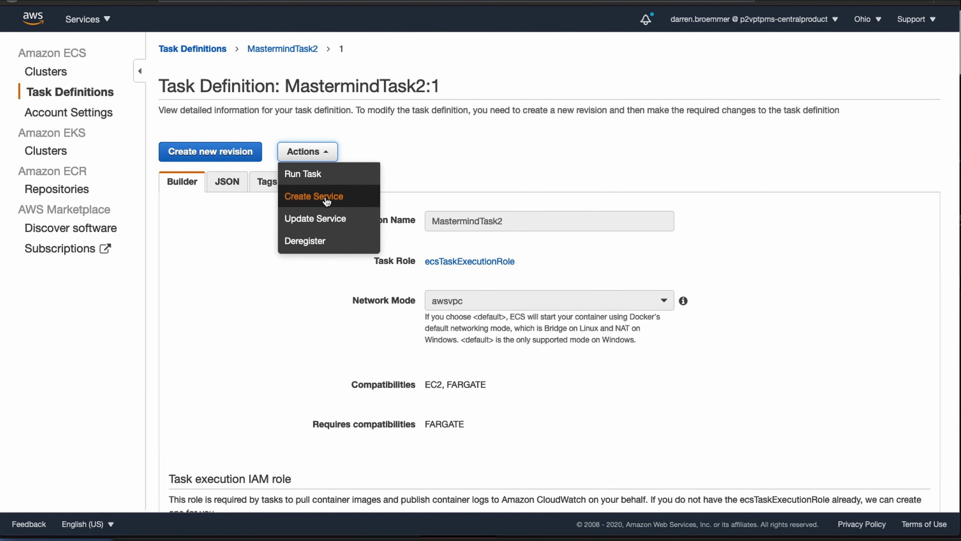
click(326, 201)
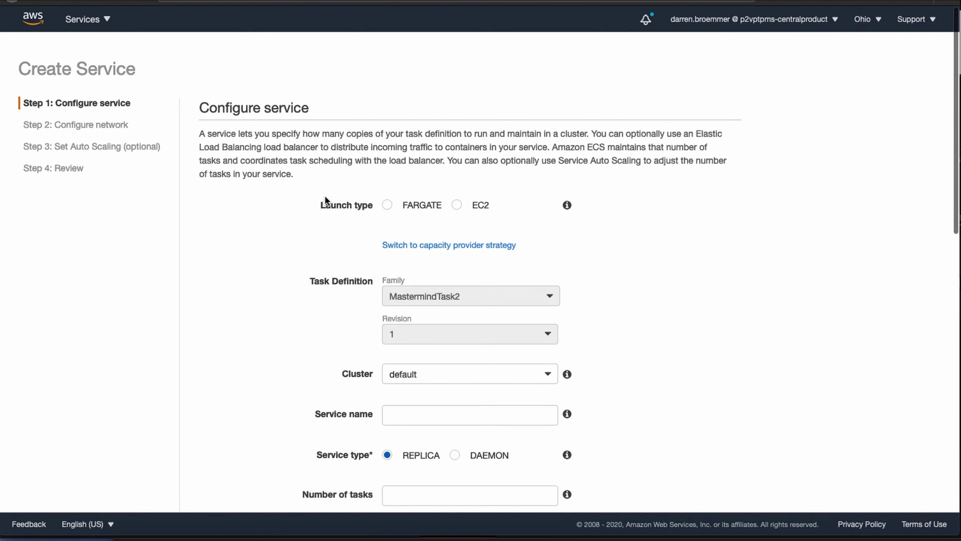
click(388, 205)
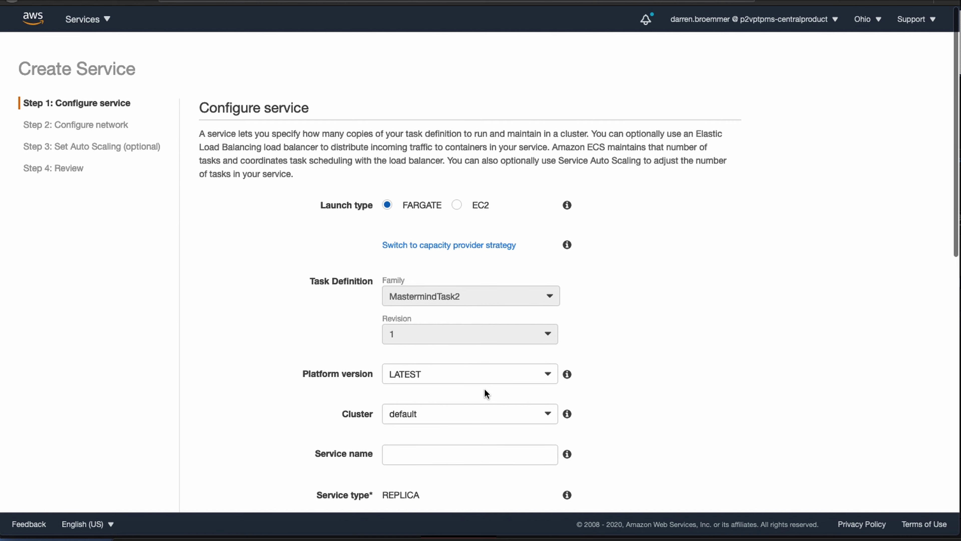
scroll(487, 393, down, 1)
click(476, 410)
text(Mast)
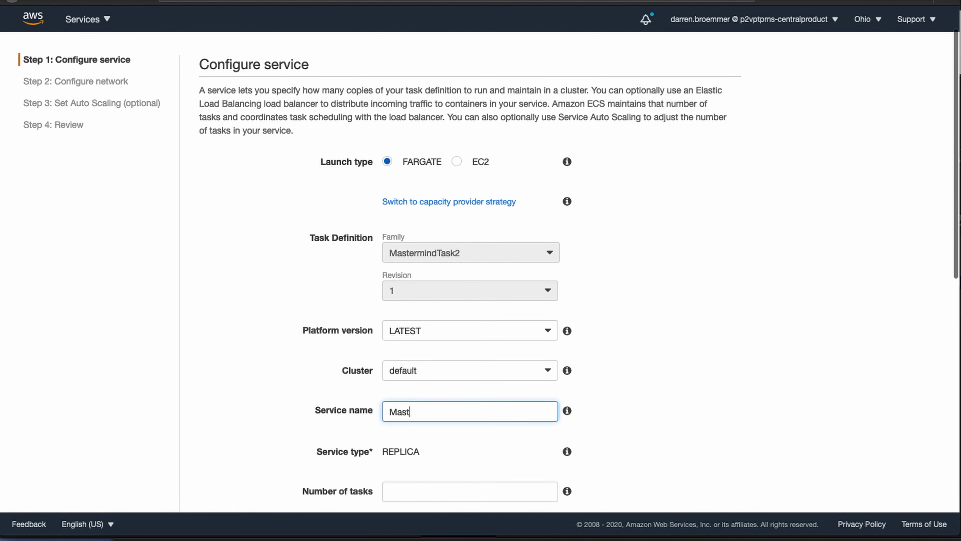
text(ermind2Service)
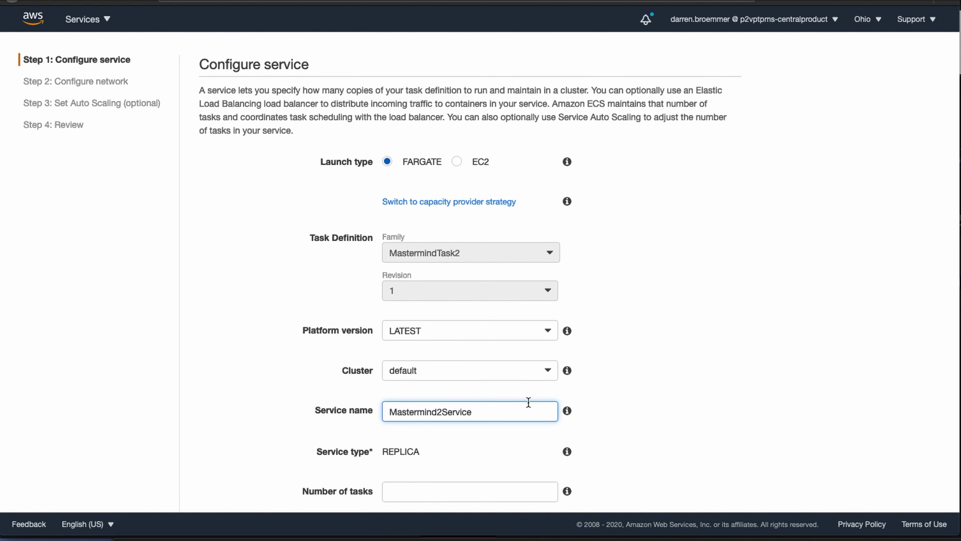
- Set the service's number of tasks to 1, keep the rolling update deployment and continue to the network configuration
scroll(474, 439, down, 2)
click(467, 414)
text(1)
scroll(686, 401, down, 10)
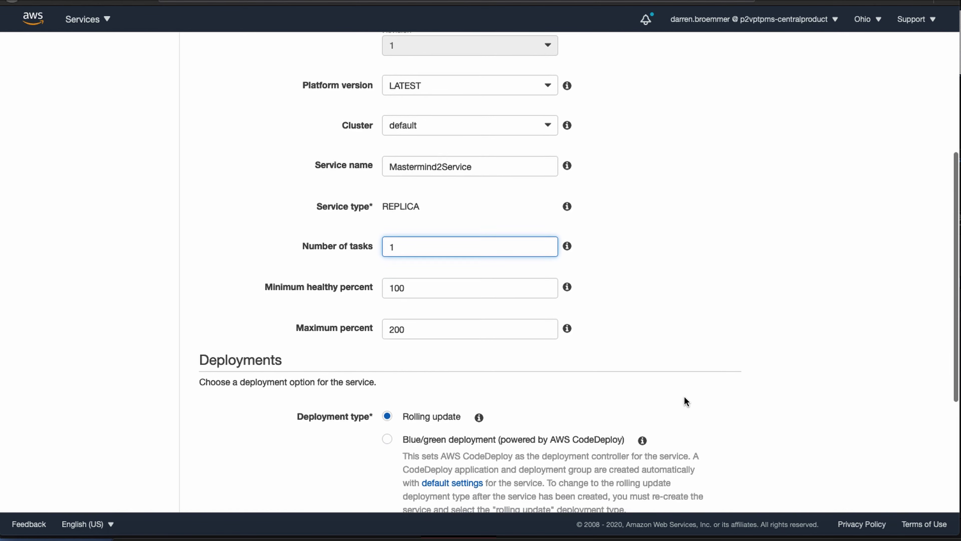
click(711, 483)
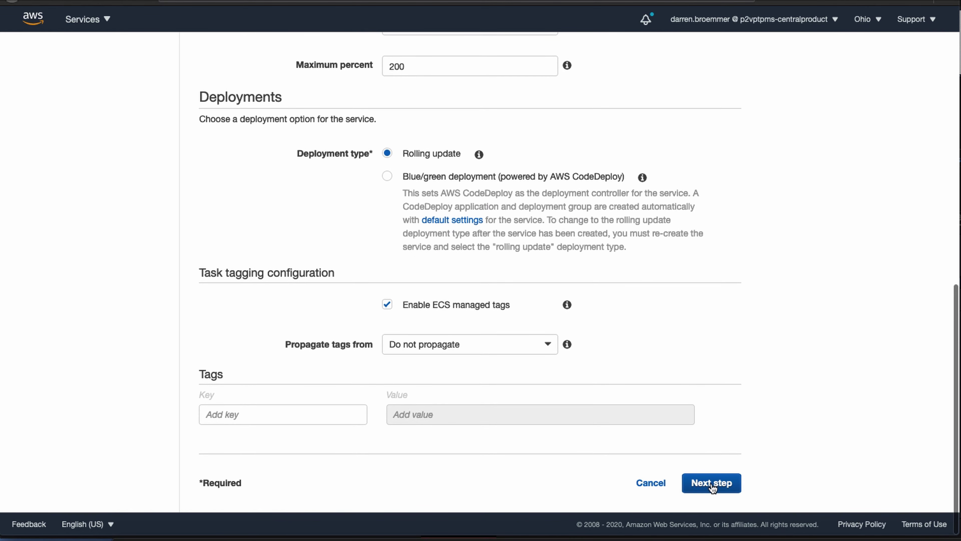
- Assign the service to cluster VPC vpc-0ce0dc6418b79701c with both subnets, 10.0.0.0/26 in us-east-2a and 10.0.0.64/26 in us-east-2b
scroll(574, 296, up, 1)
scroll(574, 296, up, 8)
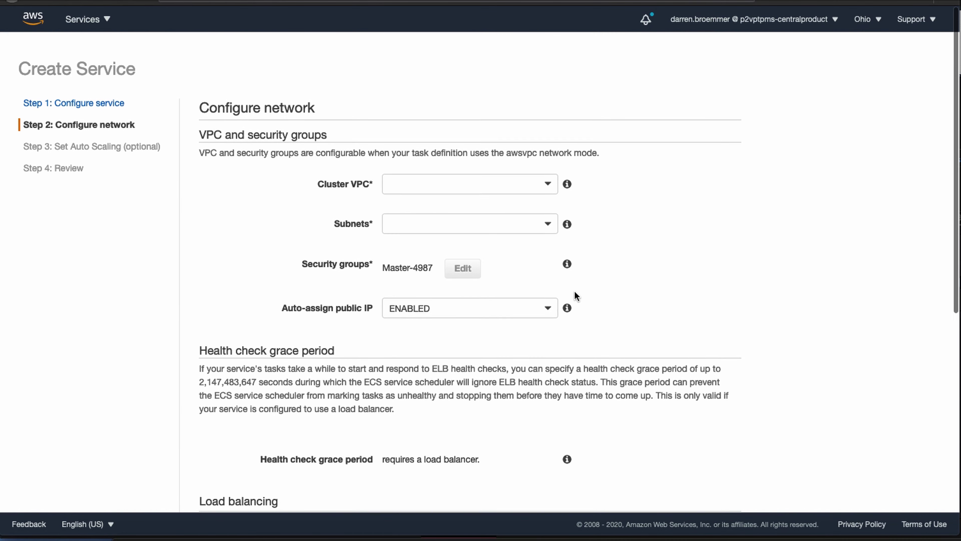
click(547, 184)
click(460, 313)
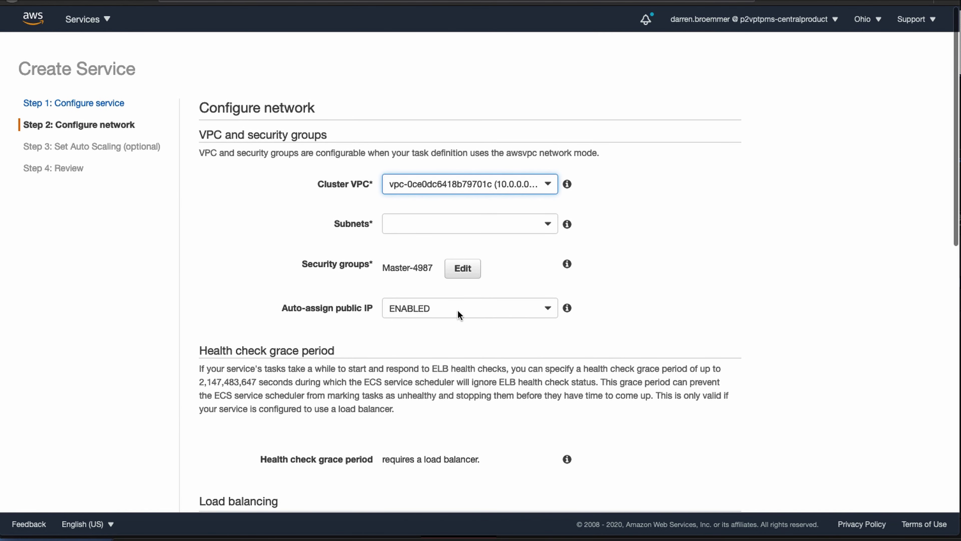
click(550, 225)
click(502, 273)
click(548, 294)
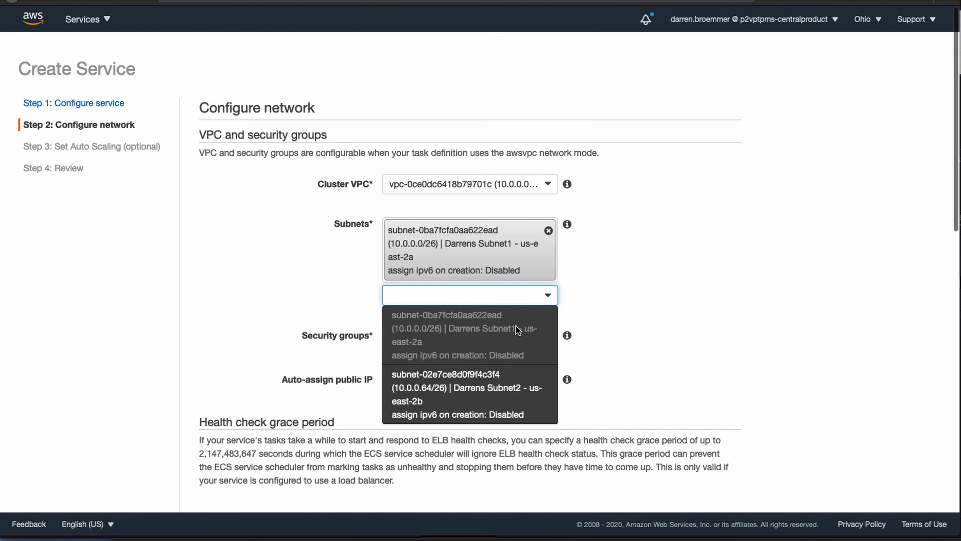
click(483, 394)
- Assign the existing security group MastermindSG to the service and save the selection
click(462, 404)
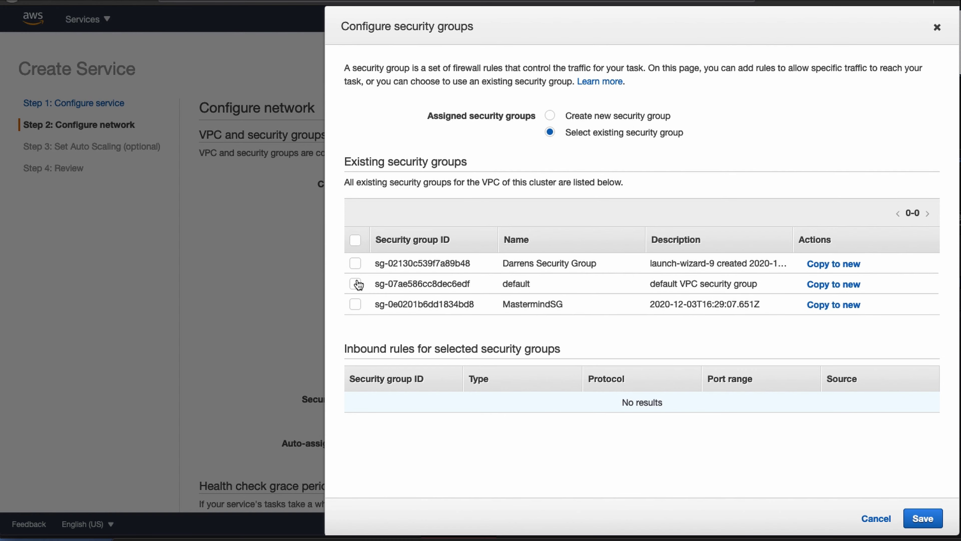
click(355, 304)
click(923, 519)
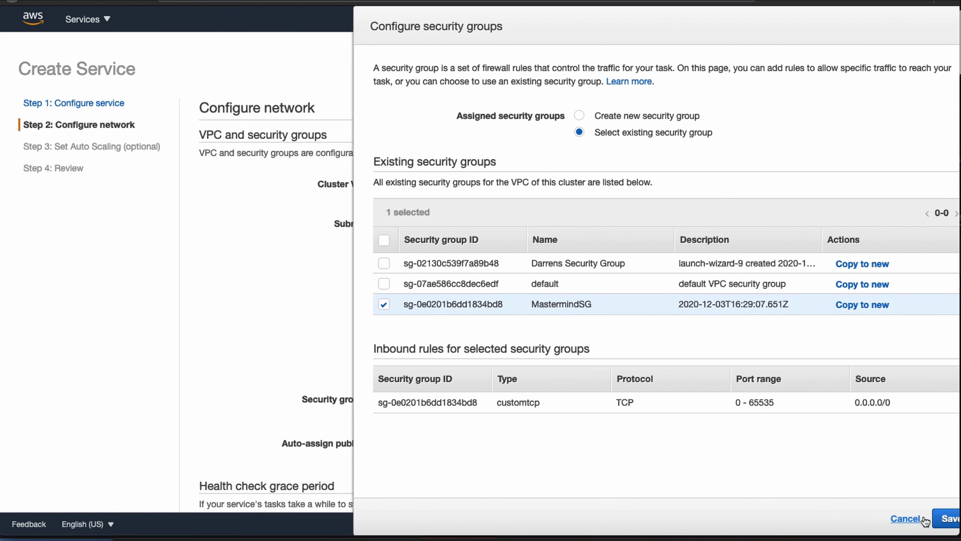
- Try Application Load Balancer as the service's load balancer type and set the type back to None
scroll(734, 376, down, 15)
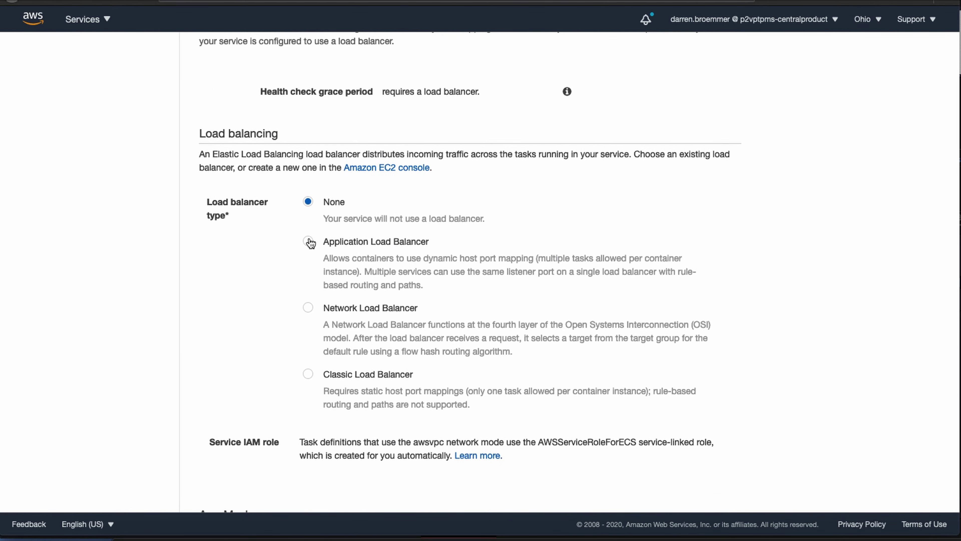
click(308, 241)
scroll(589, 281, down, 5)
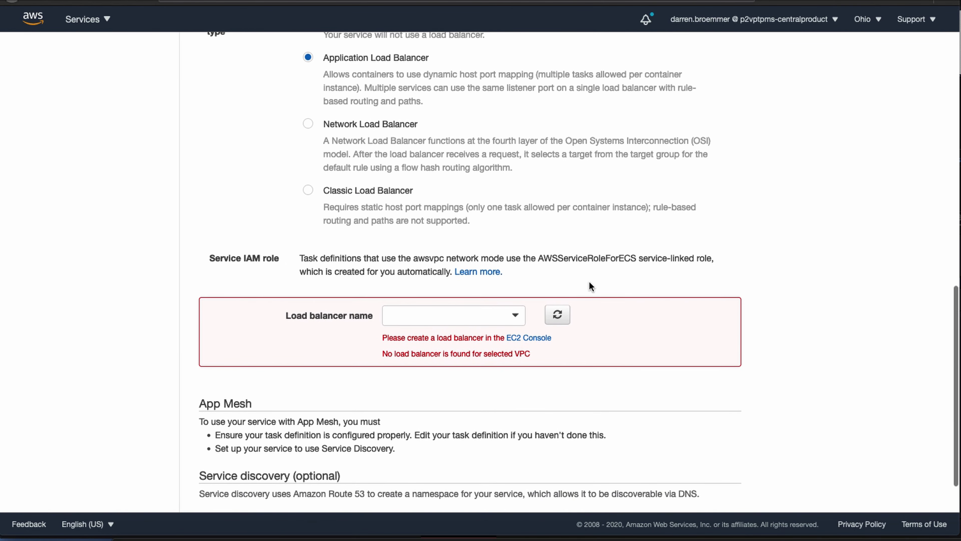
scroll(589, 285, up, 5)
click(308, 243)
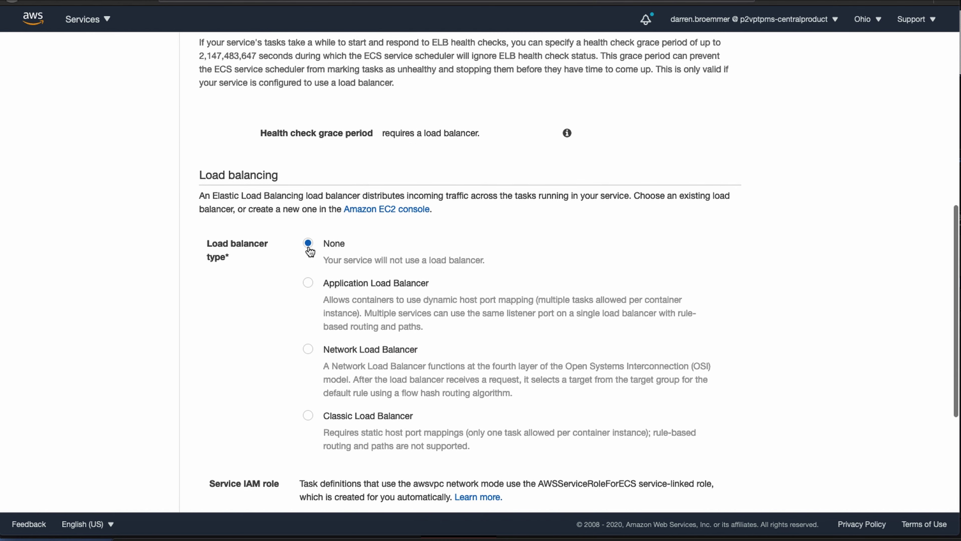
- Finish the service setup without service discovery or auto scaling adjustment and create Mastermind2Service
scroll(627, 262, down, 5)
scroll(627, 264, down, 3)
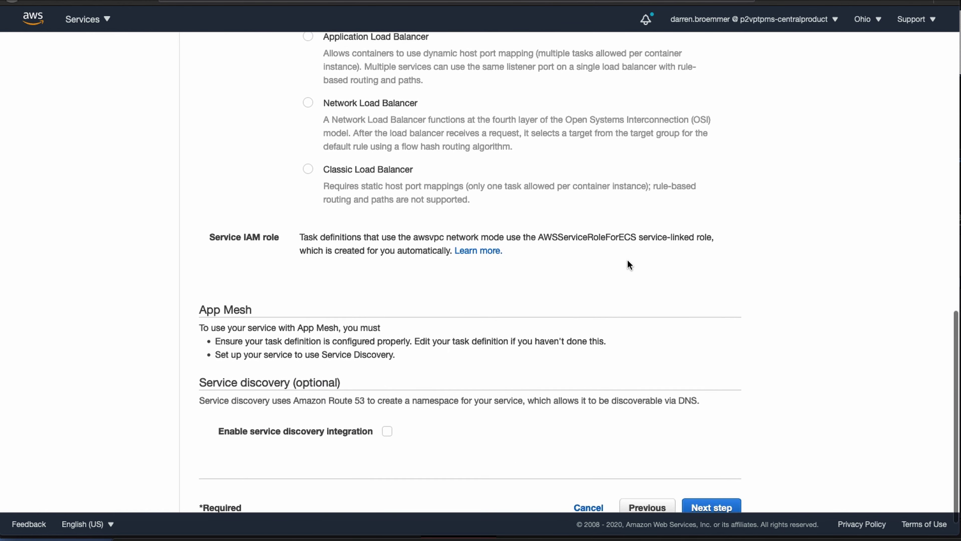
click(711, 483)
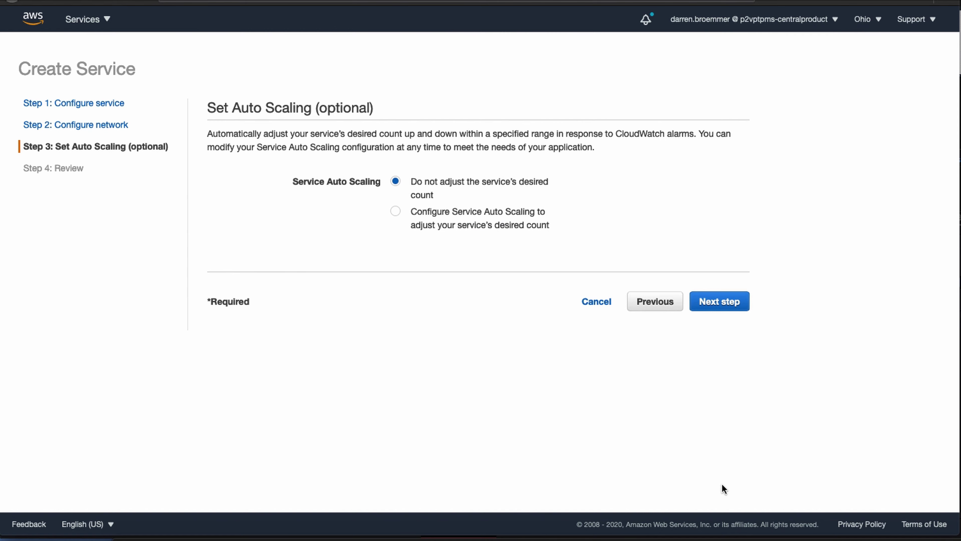
click(718, 301)
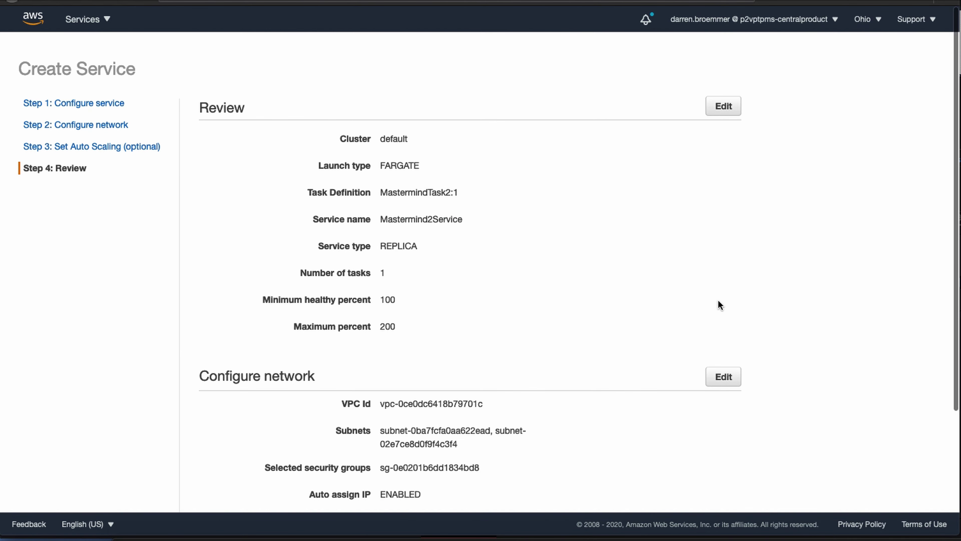
scroll(720, 305, down, 4)
click(720, 483)
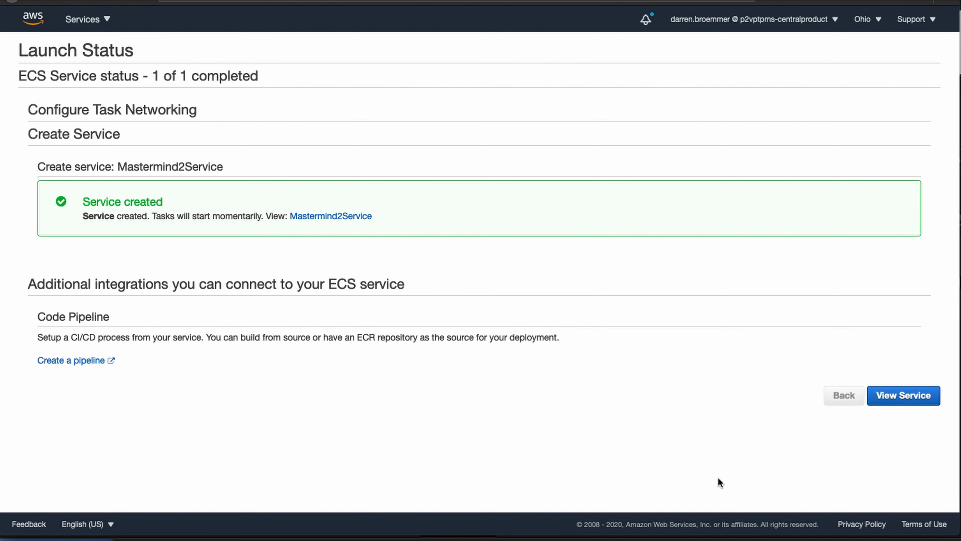
- View the created service, open the details of its running task and select the task's public IP address
click(911, 397)
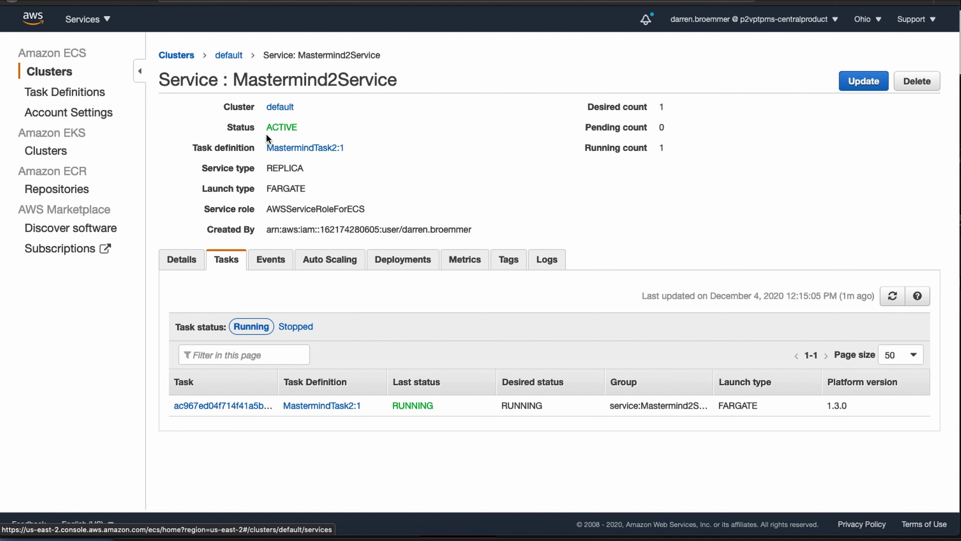
click(232, 406)
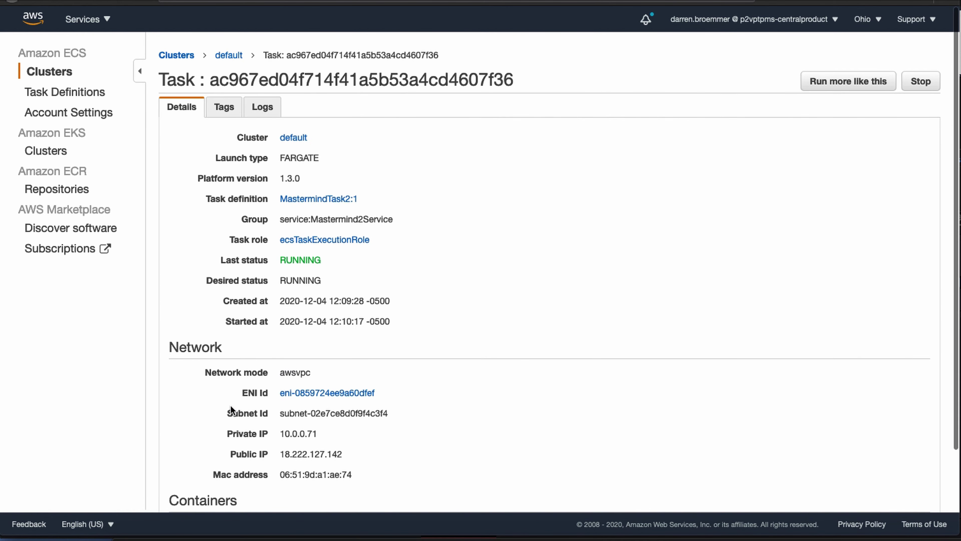
drag(281, 452, 336, 453)
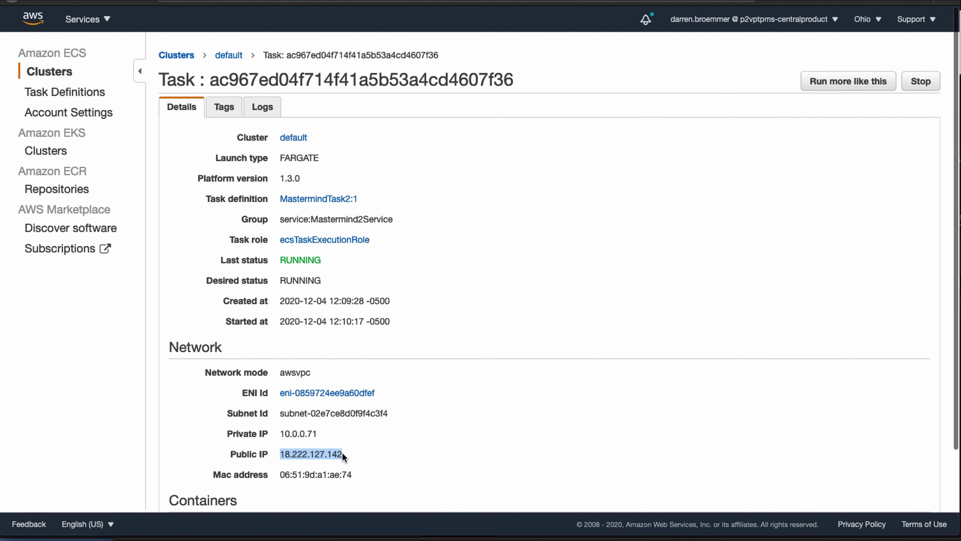